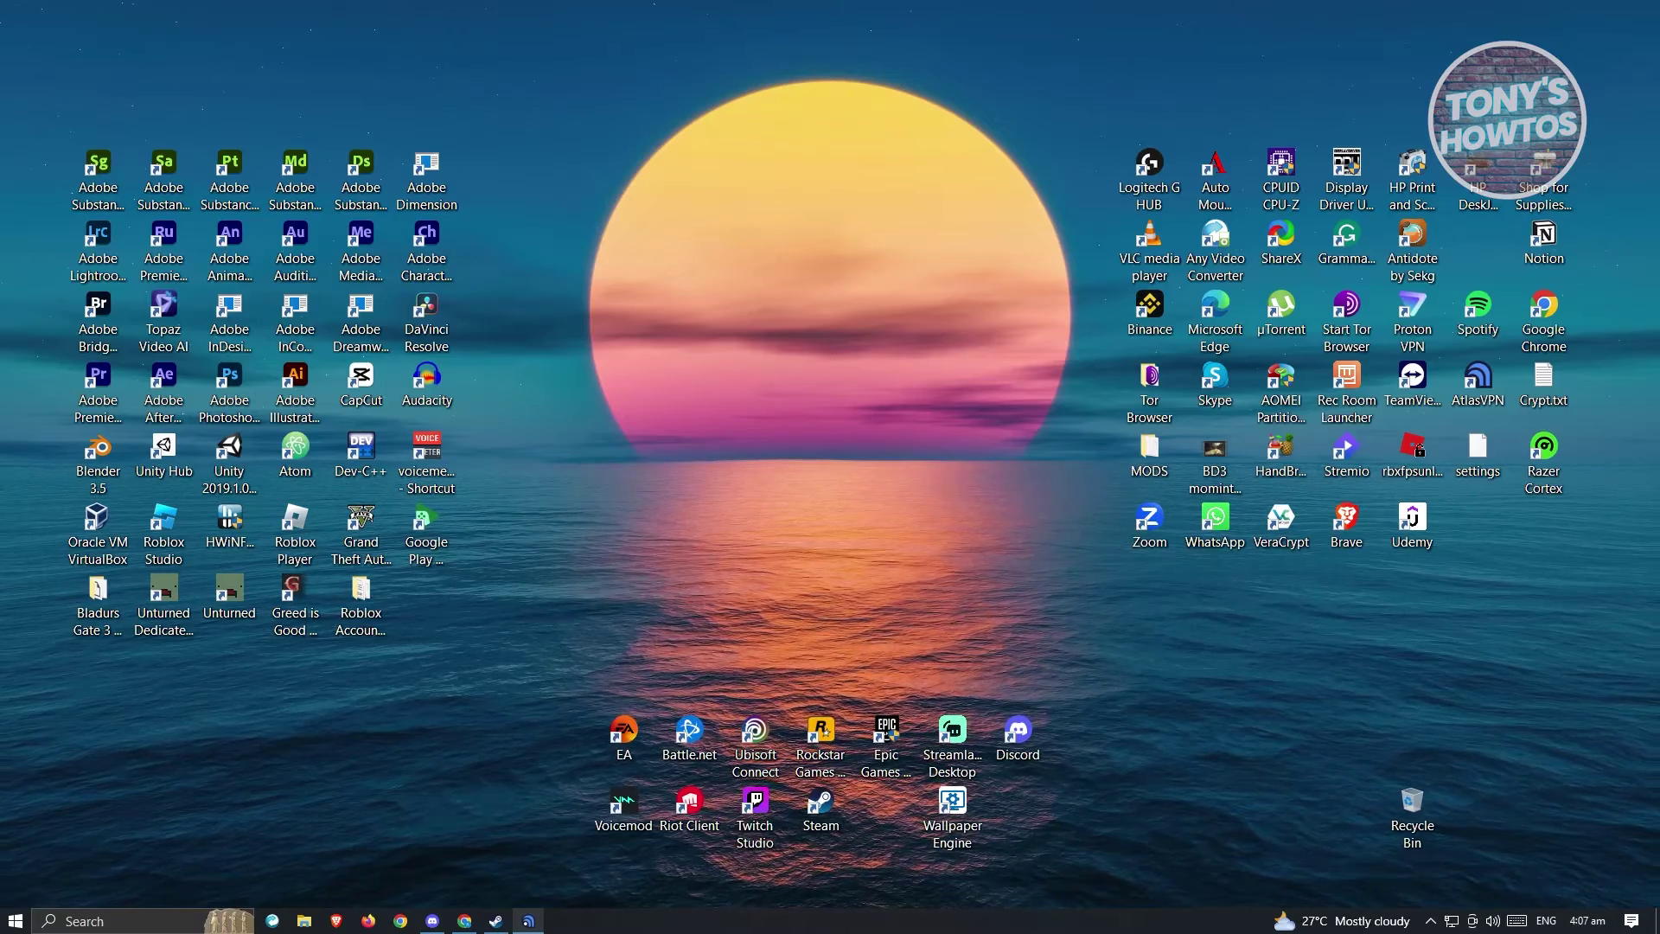
- Launch Discord from the taskbar to reach its new-login-location warning
{"action": "left_click", "coordinate": [464, 921]}
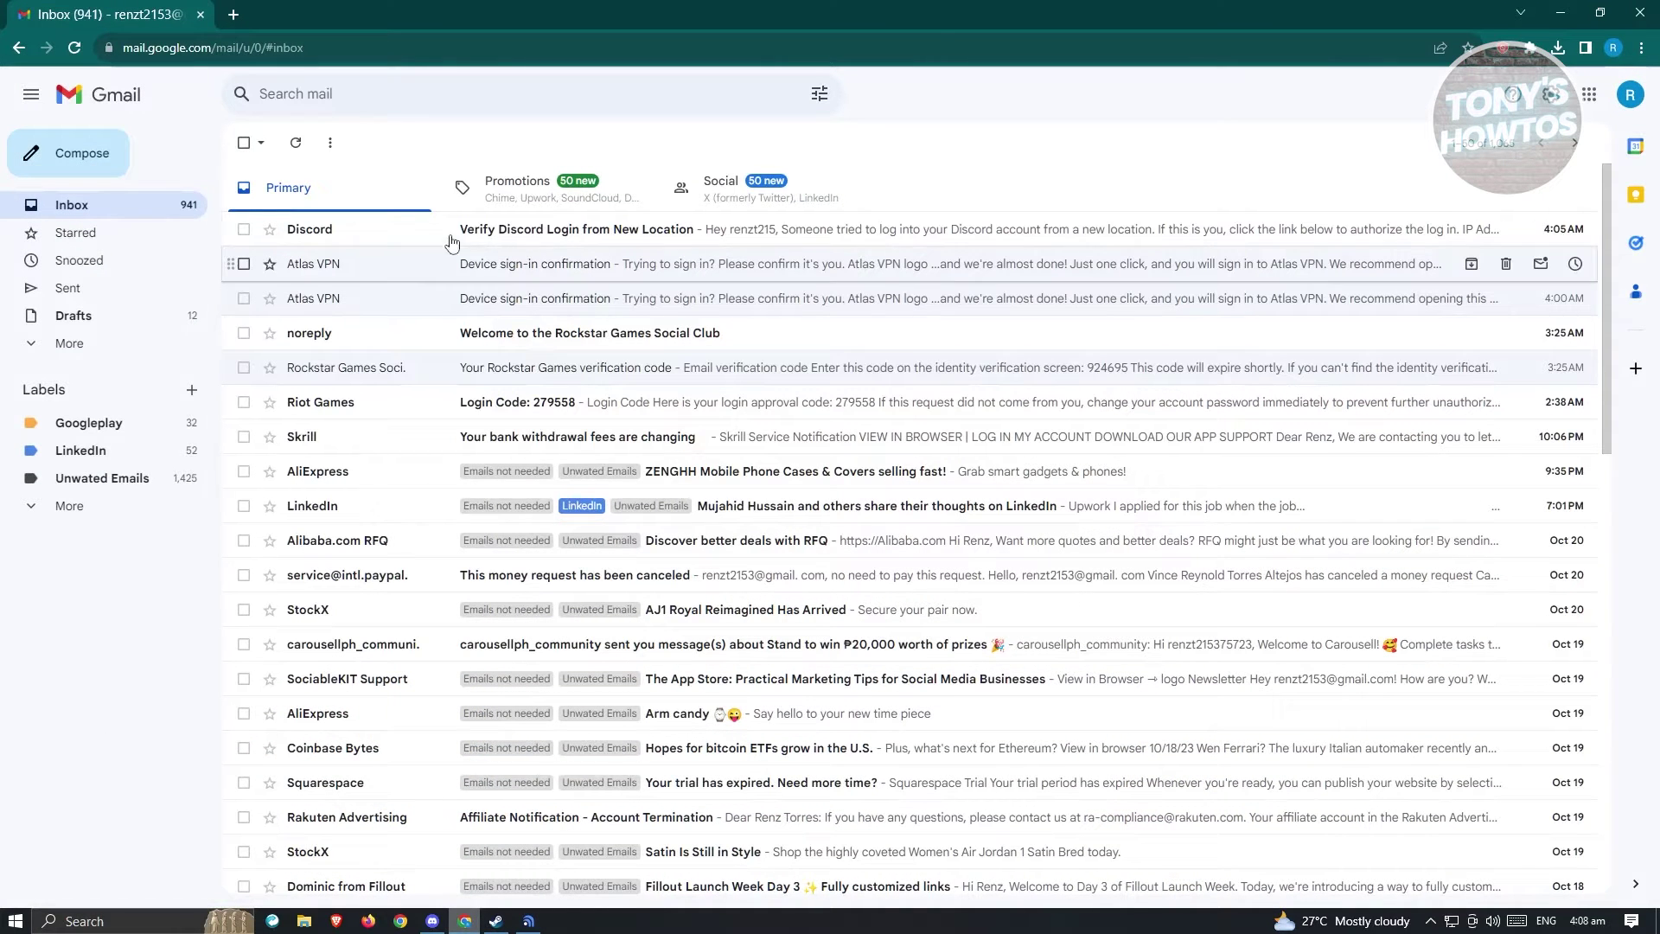
- Open the 'Verify Discord Login from New Location' email and click its Verify Login link
{"action": "left_click", "coordinate": [568, 233]}
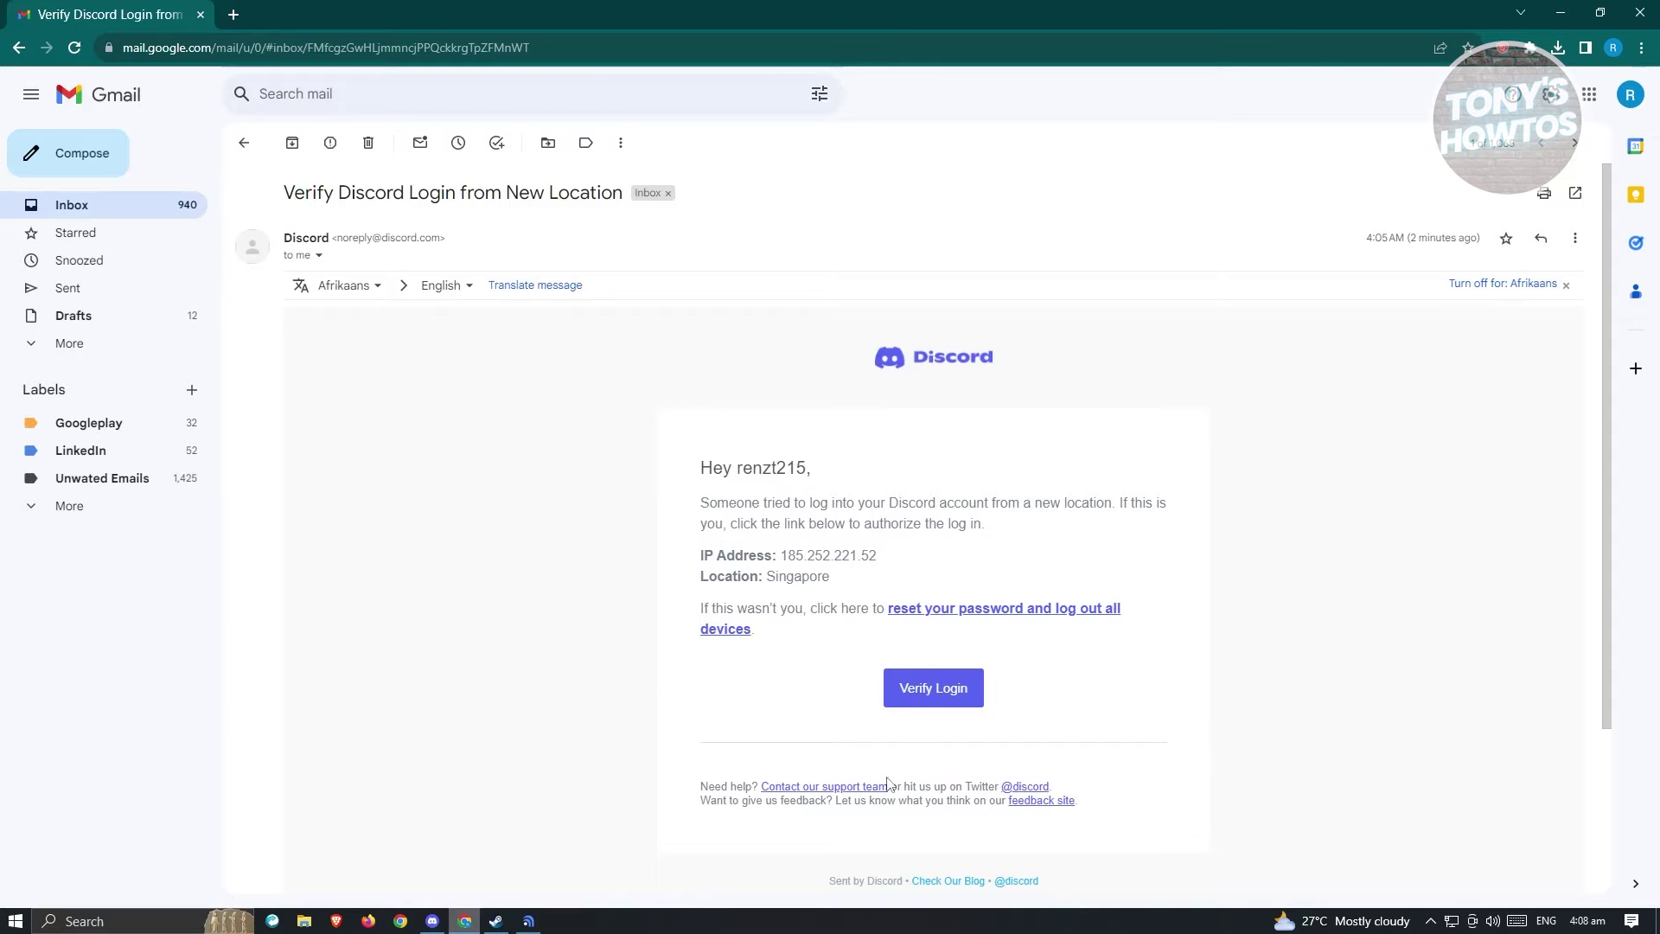
{"action": "left_click", "coordinate": [911, 688]}
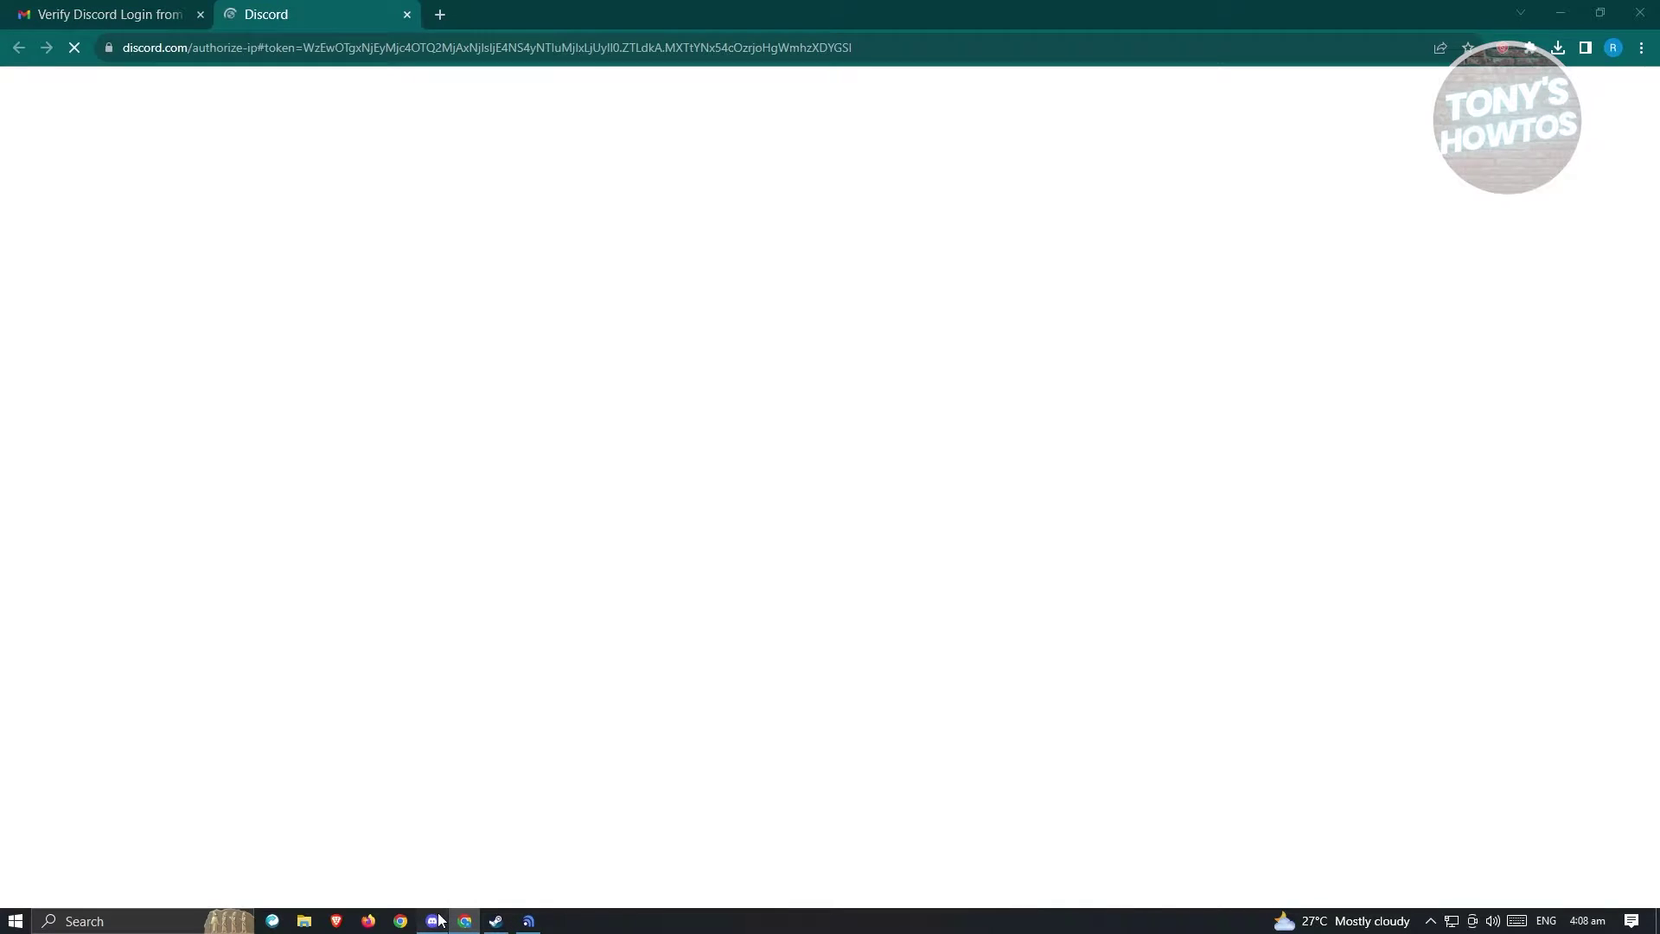
- Confirm the IP authorization in the browser and dismiss discord.com's What's New dialog
{"action": "left_click", "coordinate": [431, 921]}
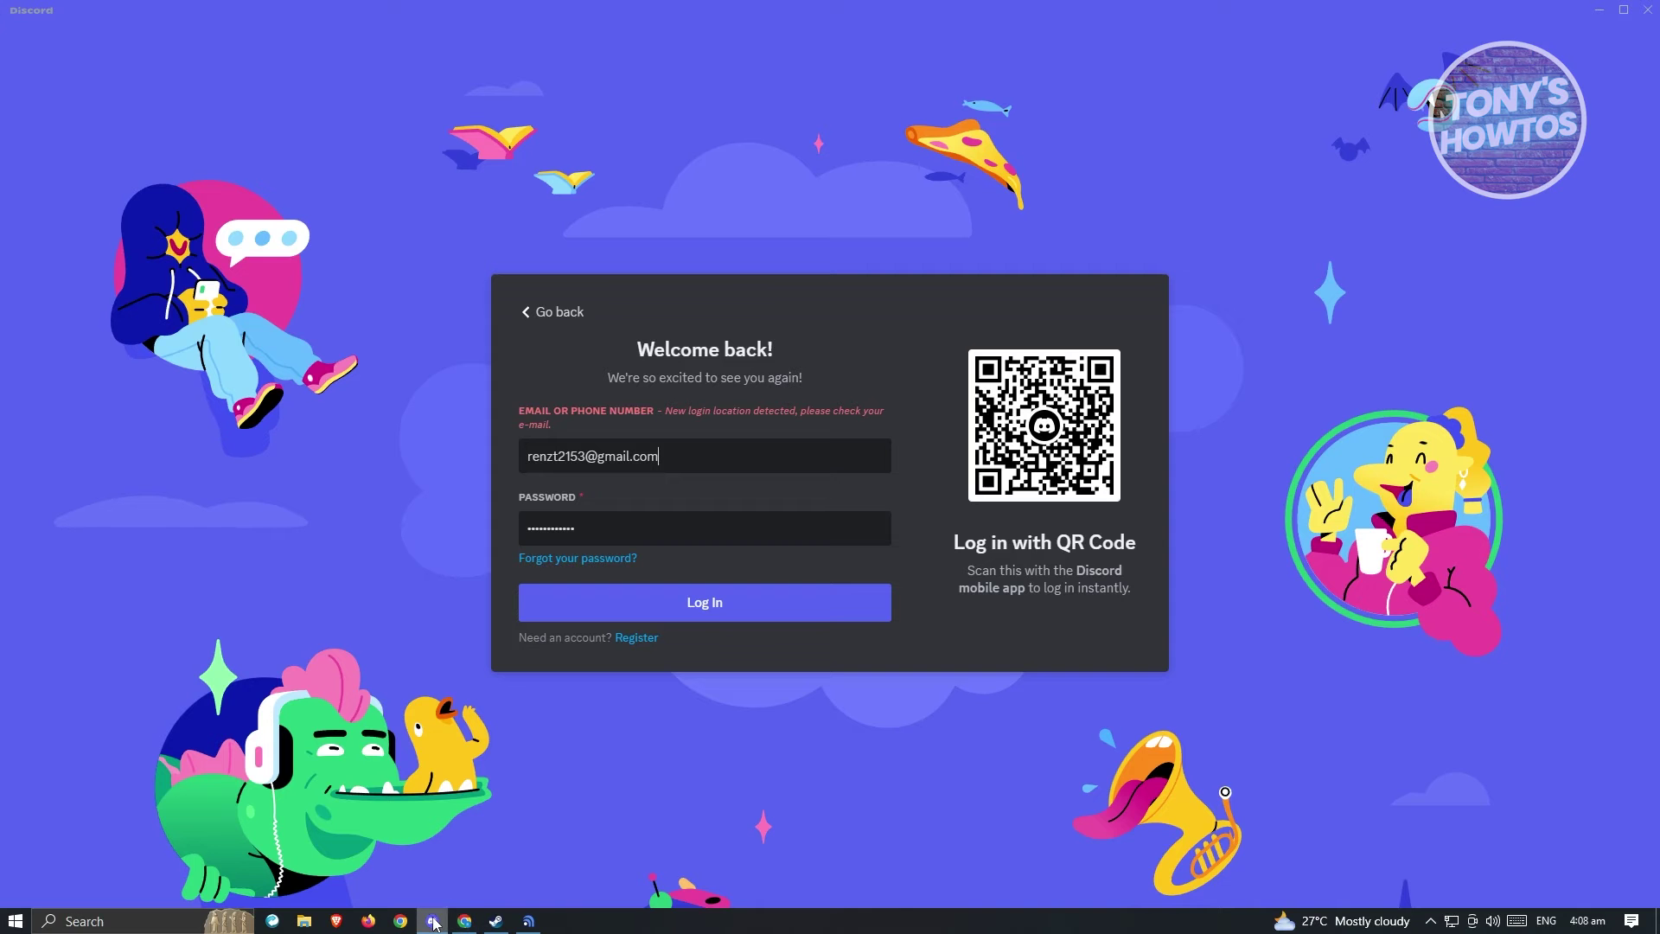
{"action": "mouse_move", "coordinate": [465, 921]}
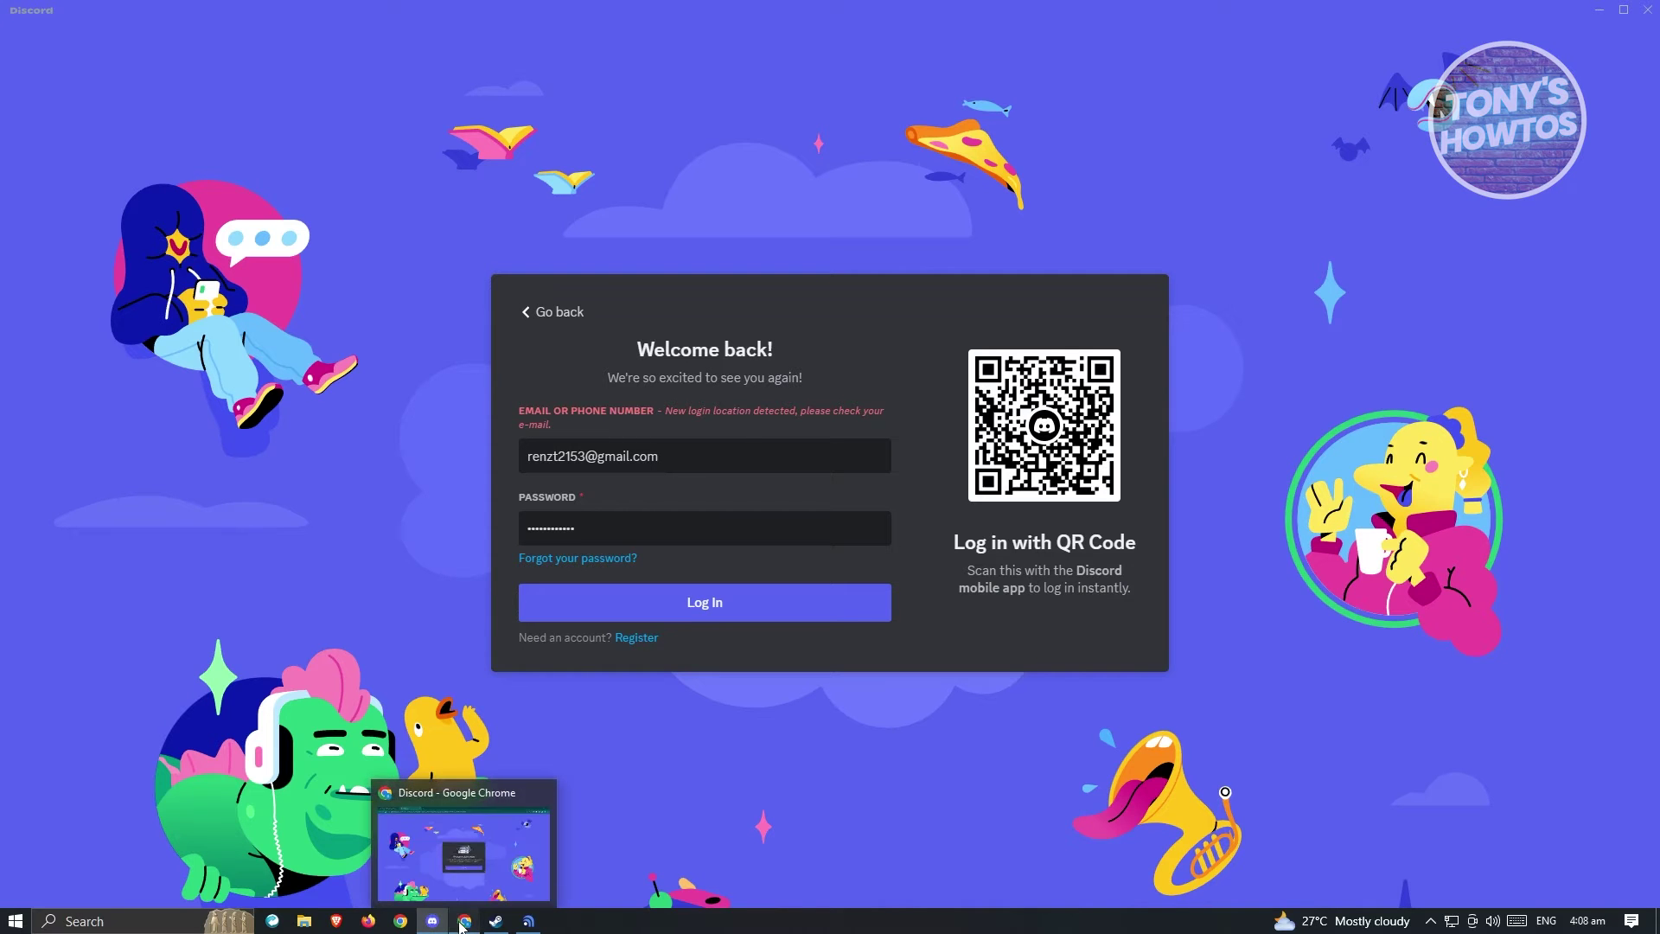
{"action": "left_click", "coordinate": [463, 849]}
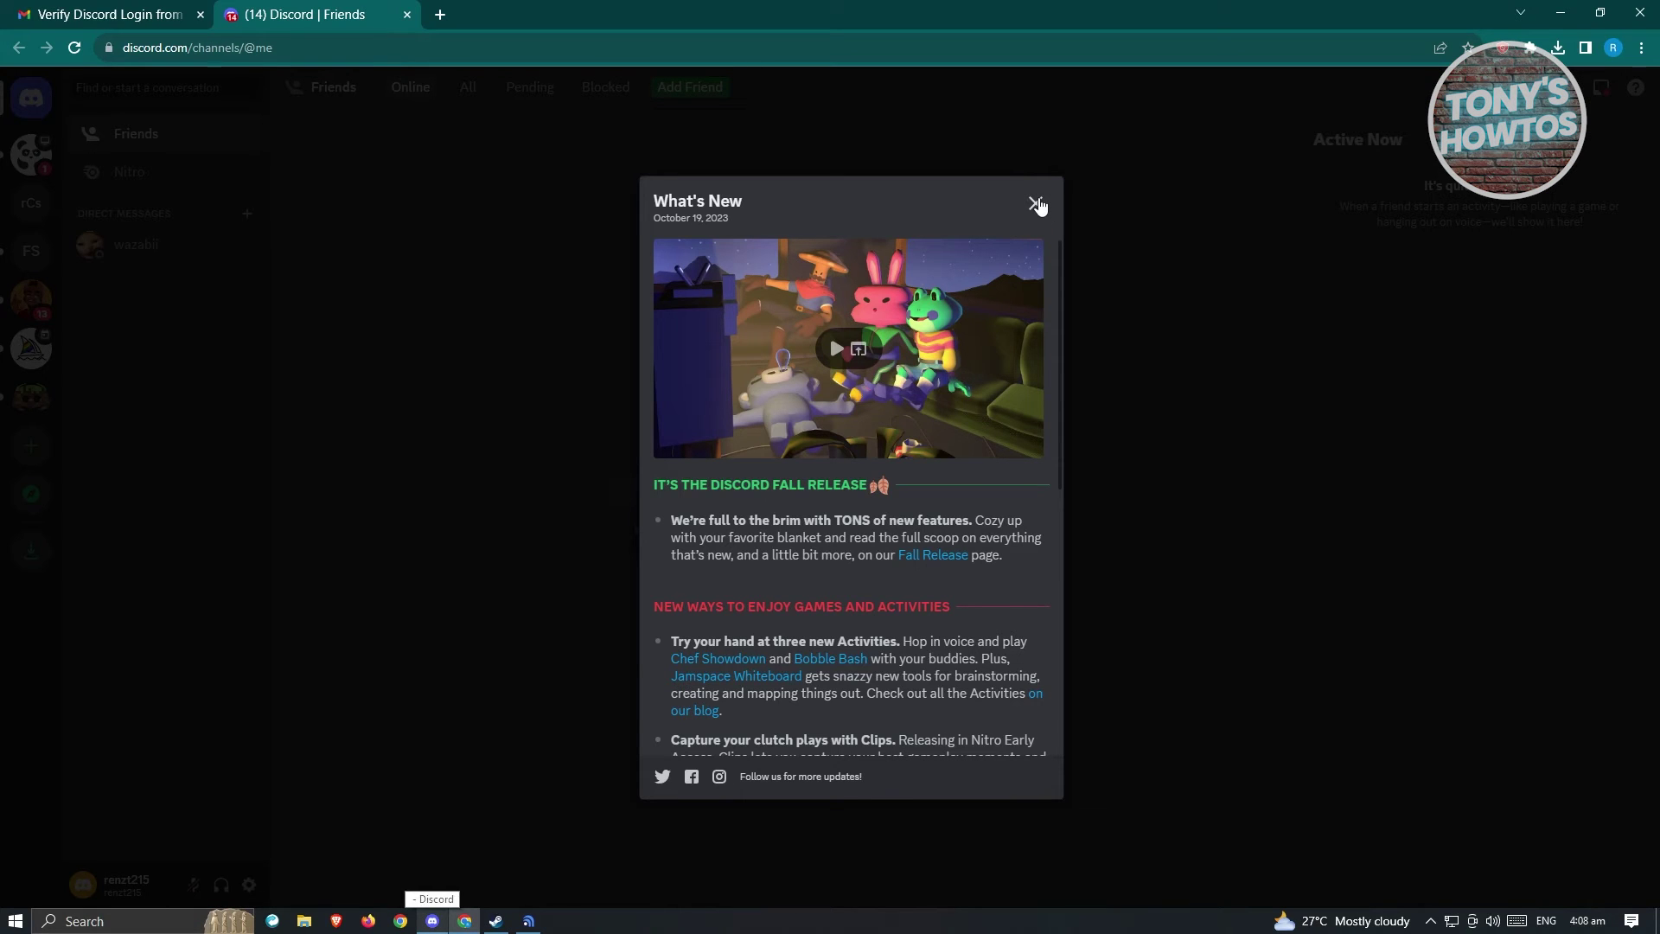
{"action": "left_click", "coordinate": [1039, 204]}
- Log in again from the desktop app's login form to reach the Friends home screen
{"action": "left_click", "coordinate": [431, 921]}
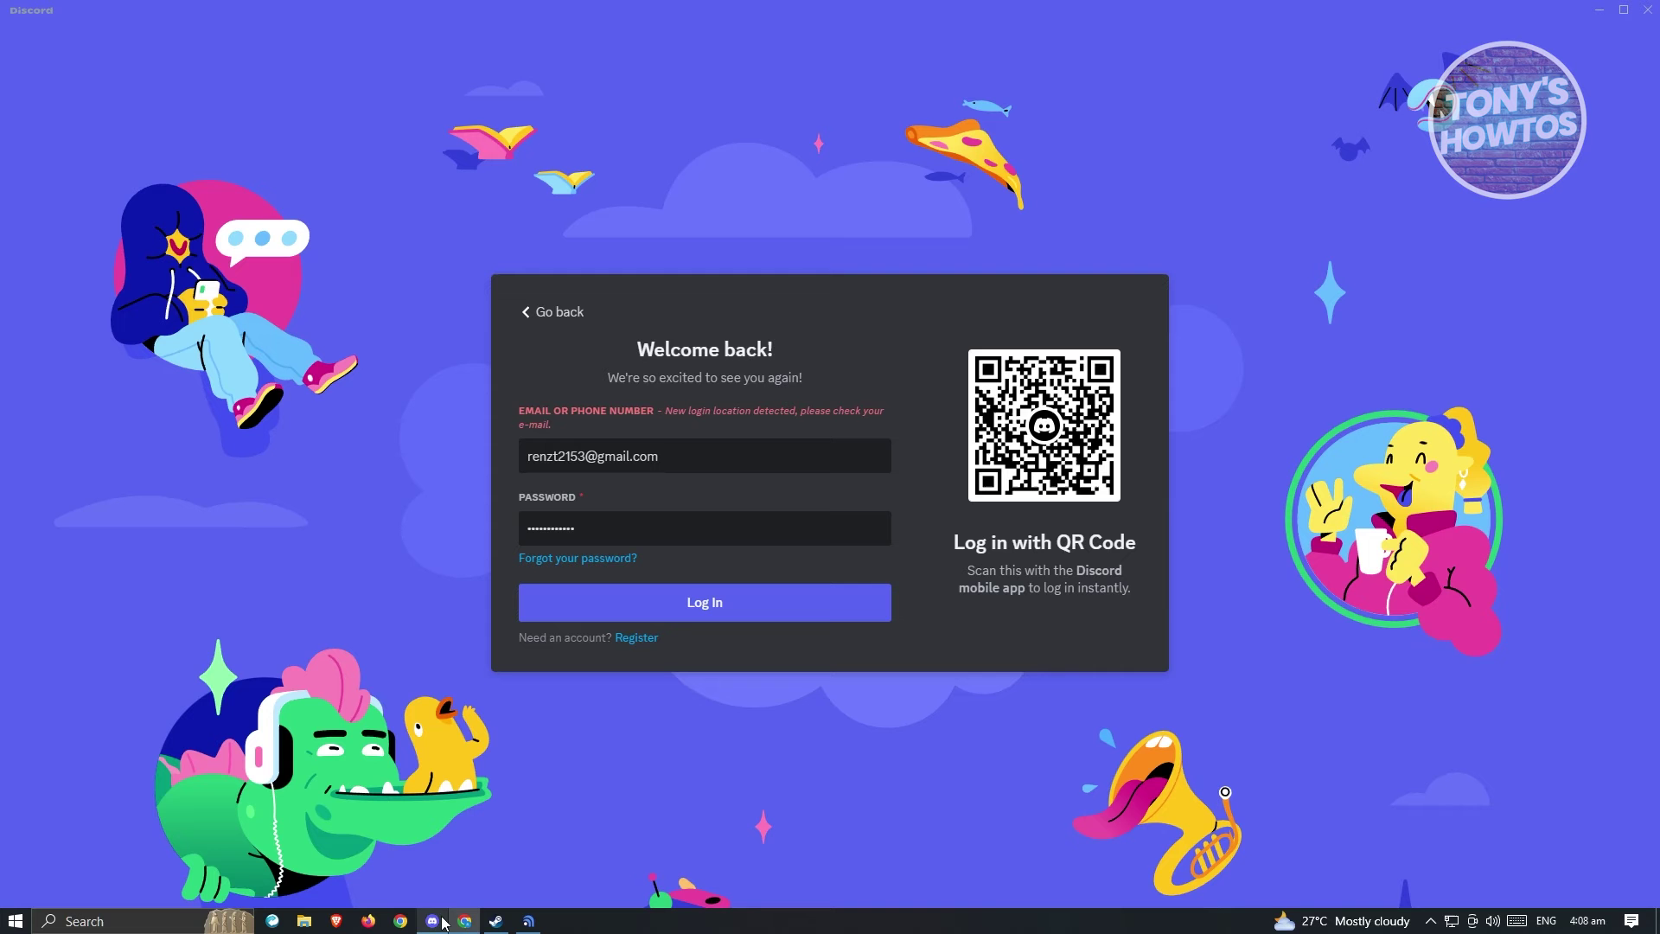
{"action": "left_click", "coordinate": [759, 602]}
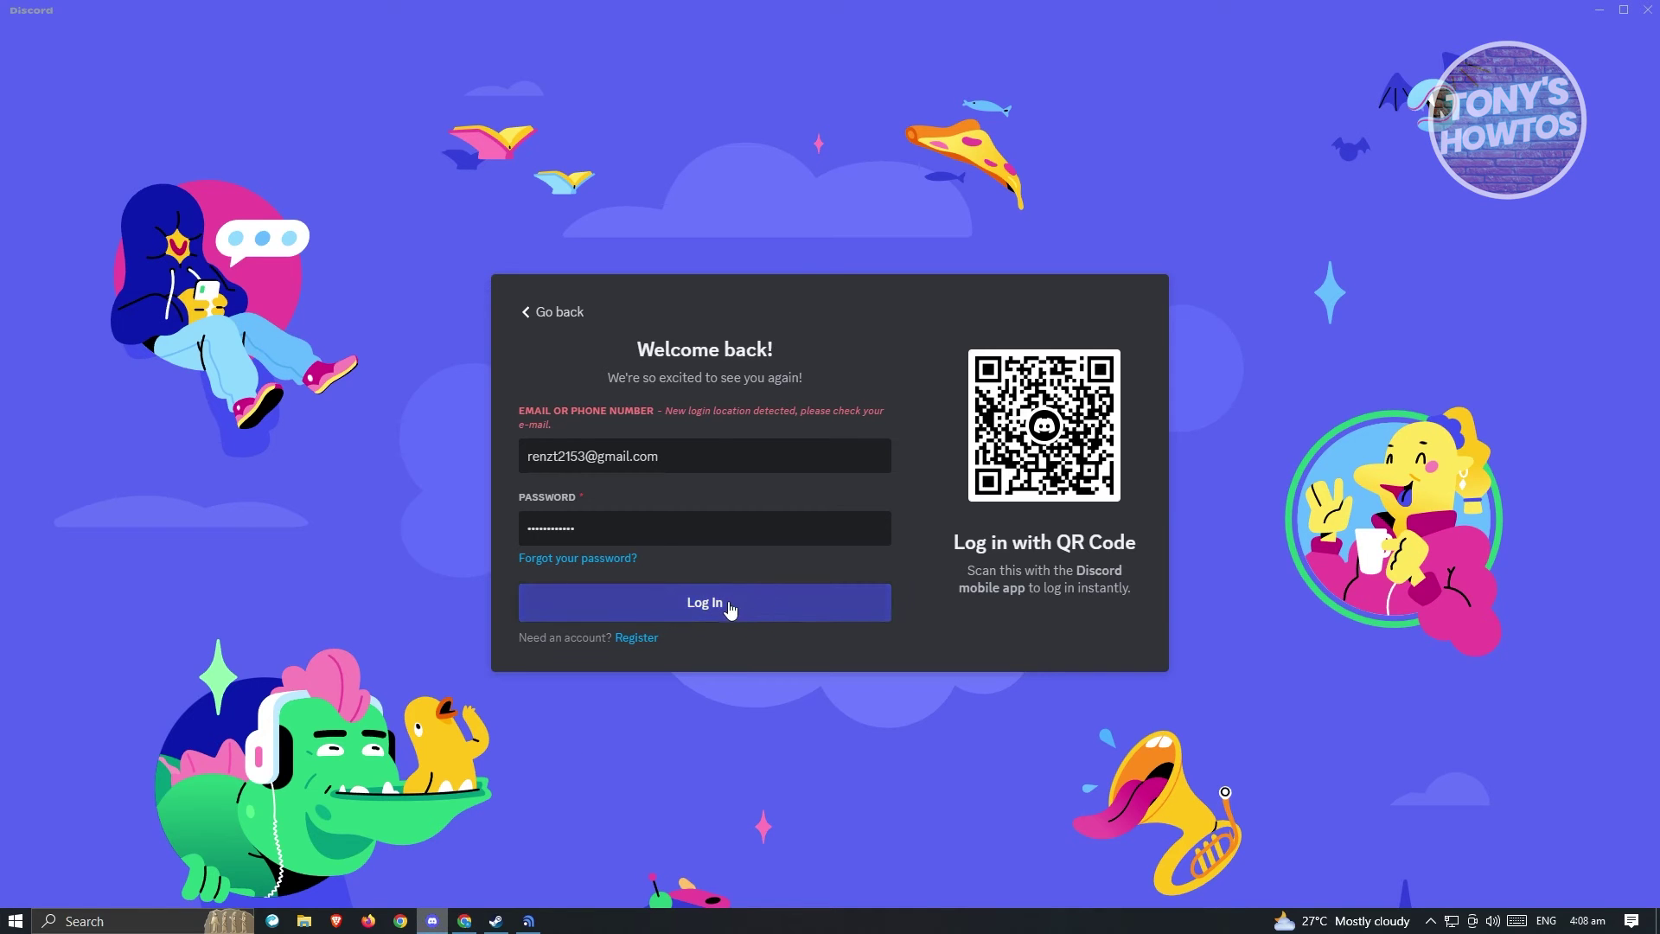
{"action": "left_click", "coordinate": [703, 602]}
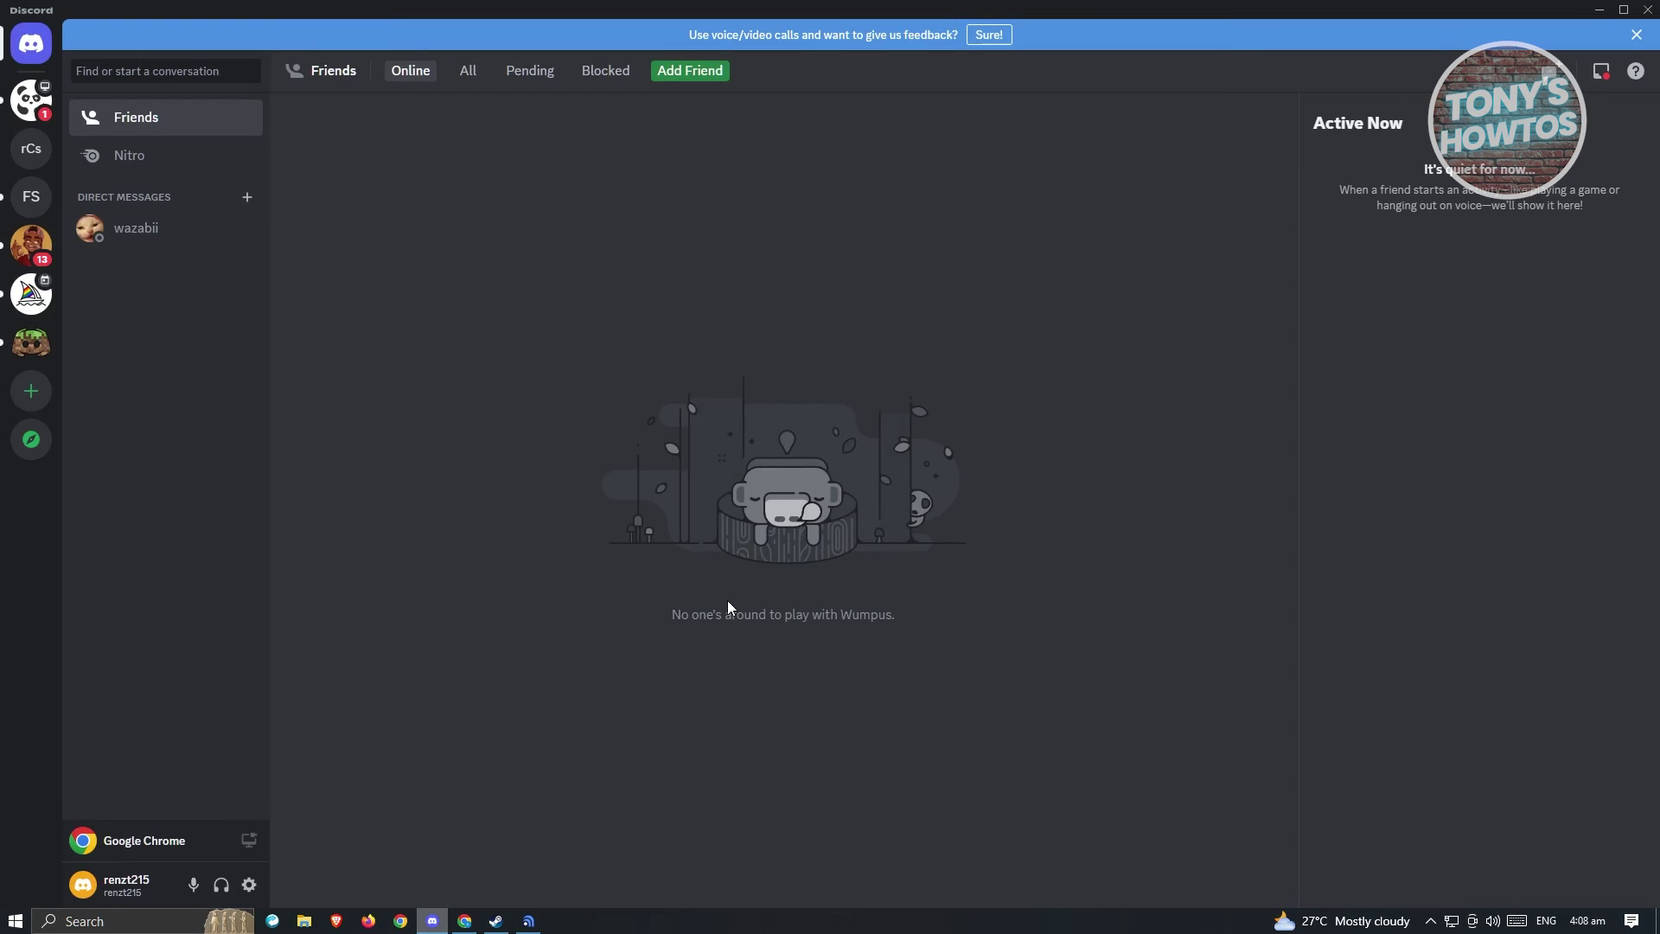